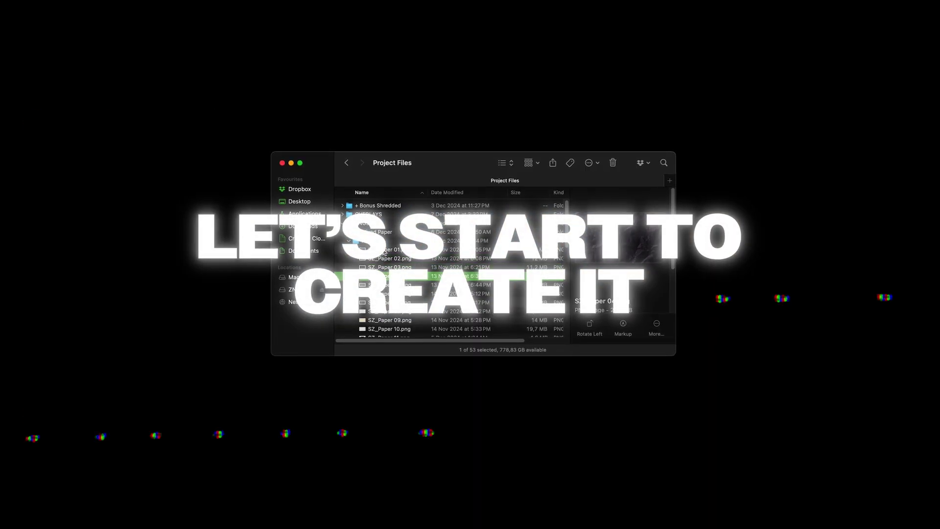
Step: Examine the previews of the paper images in the PNGs Paper folder, through SZ_Paper 23.png
key(Down)
key(Down)
key(Down)
key(Down)
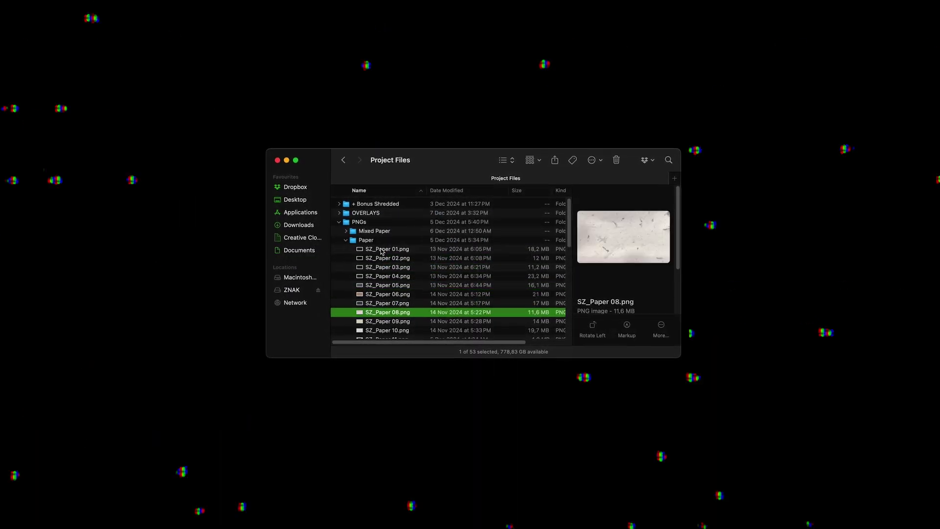
key(Down)
key(Down)
key(Down)
key(Down)
key(Down)
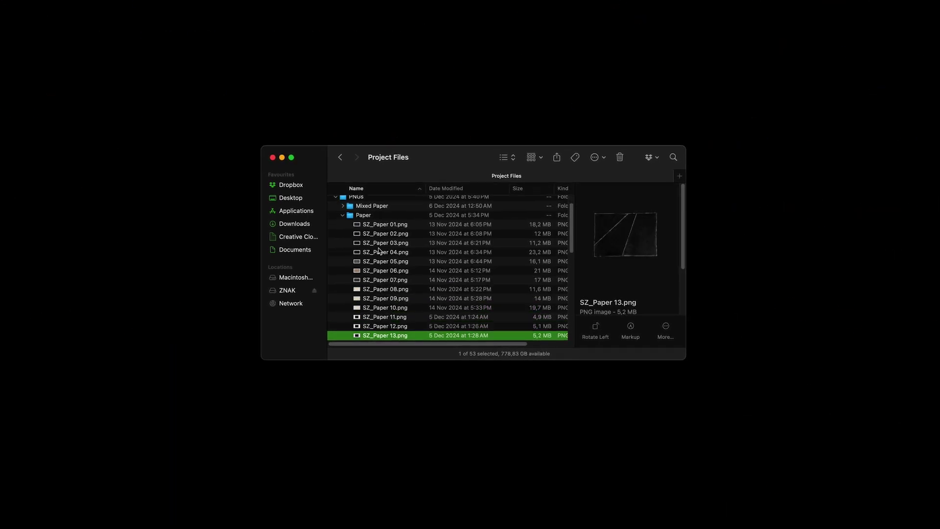
key(Down)
key(Down)
key(Down)
key(Down)
key(Down)
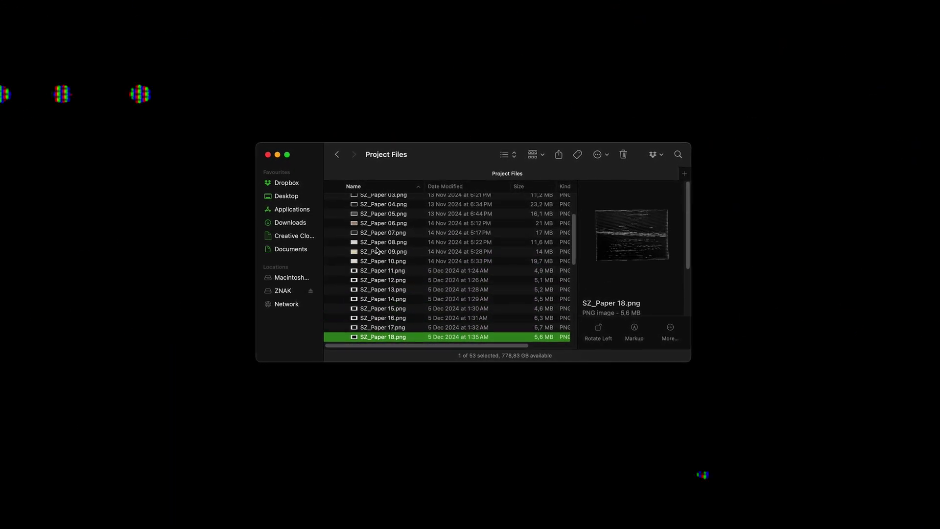
key(Down)
key(Down)
key(Down)
key(Down)
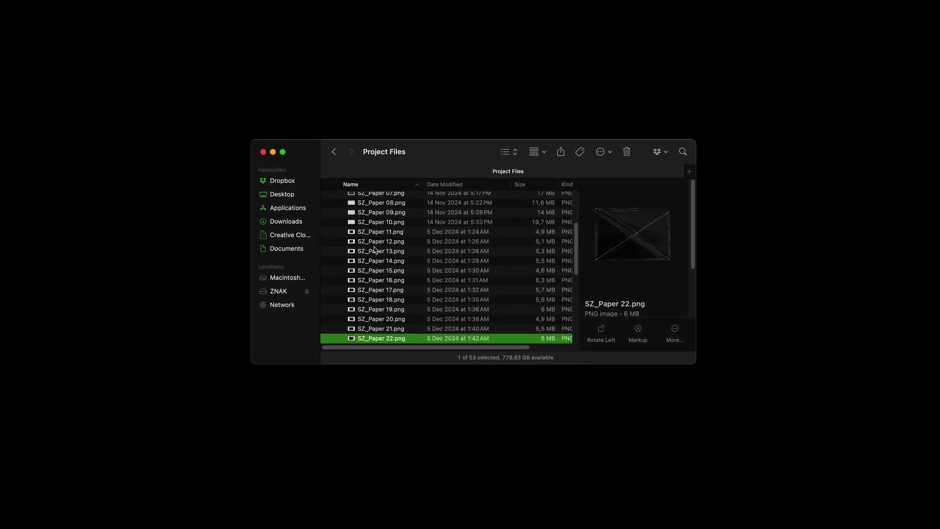
key(Down)
scroll(363, 248, up, 5)
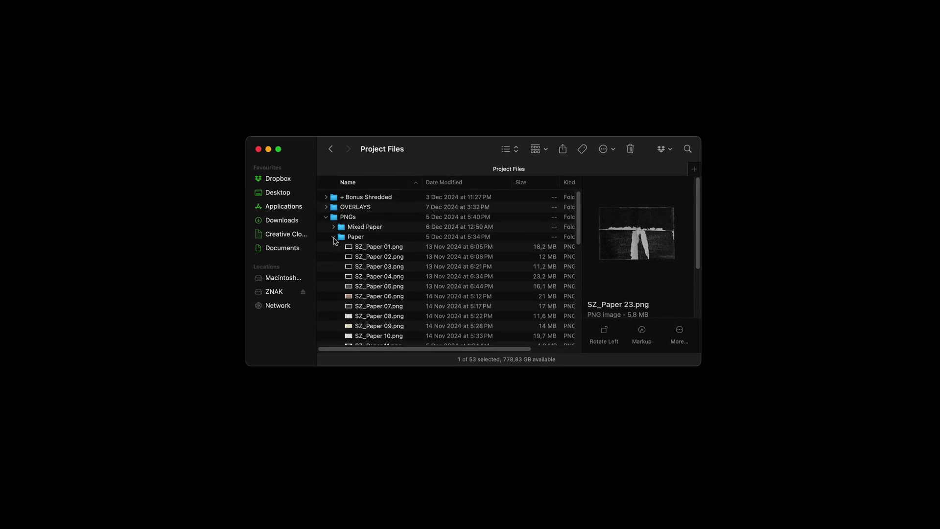
Step: Collapse the Paper and PNGs folders, expand TEXTURES and examine its texture clips one after another
click(334, 239)
click(326, 216)
click(327, 240)
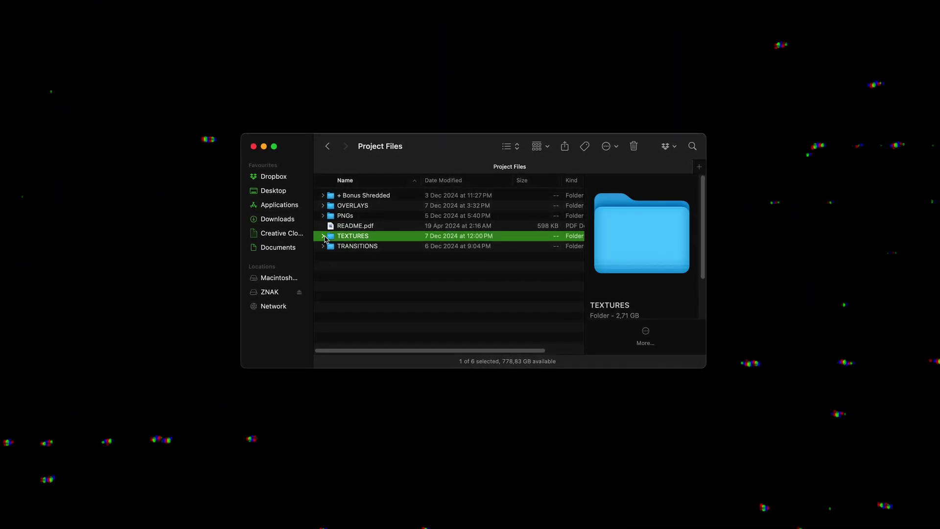
click(323, 236)
key(Down)
key(Down)
key(Down)
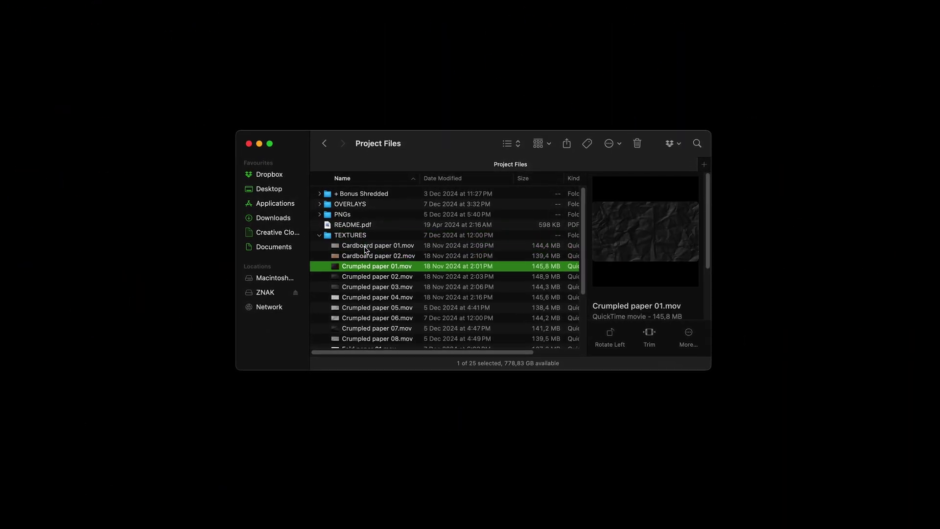
key(Down)
key(Down)
key(Down)
key(Down)
key(Down)
key(Down)
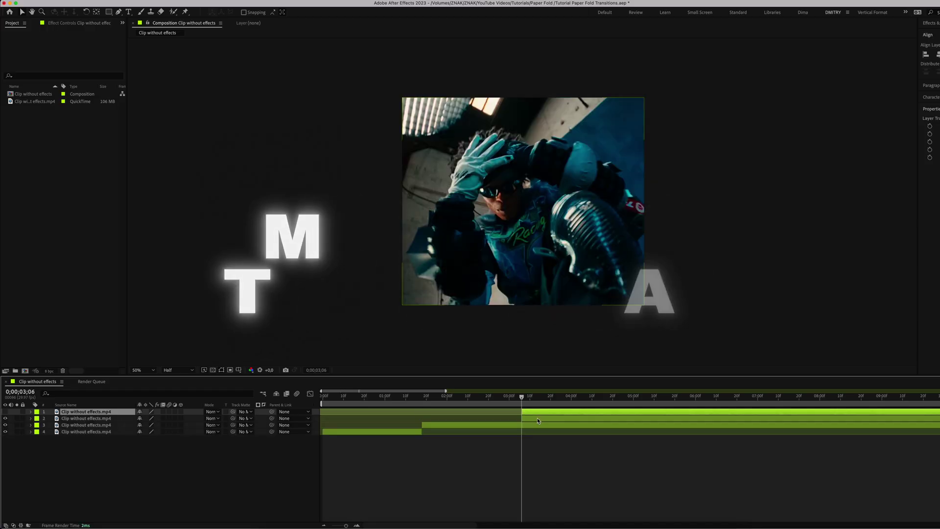
Step: In After Effects, freeze-frame the clip layers at 0;00;03;06 and 0;00;02;04, adjusting the second one's placement on the timeline
right_click(537, 419)
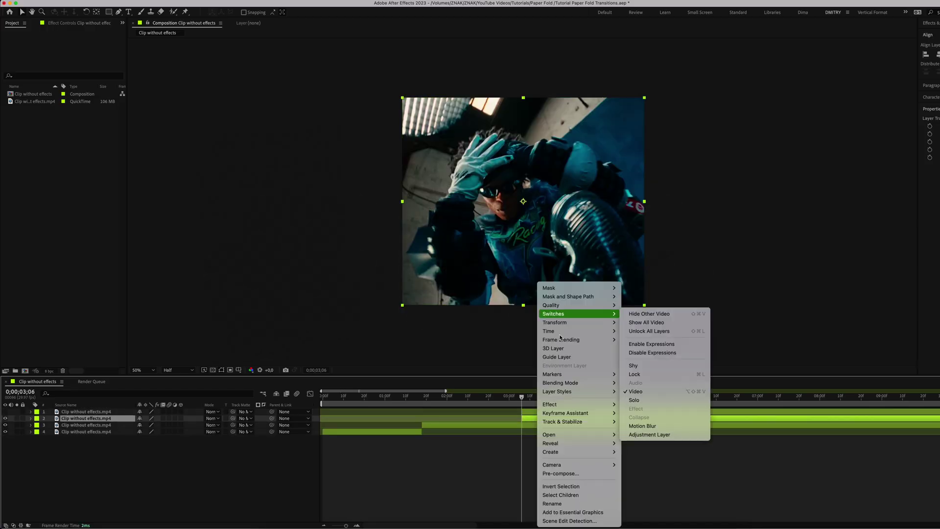
mouse_move(561, 332)
click(656, 357)
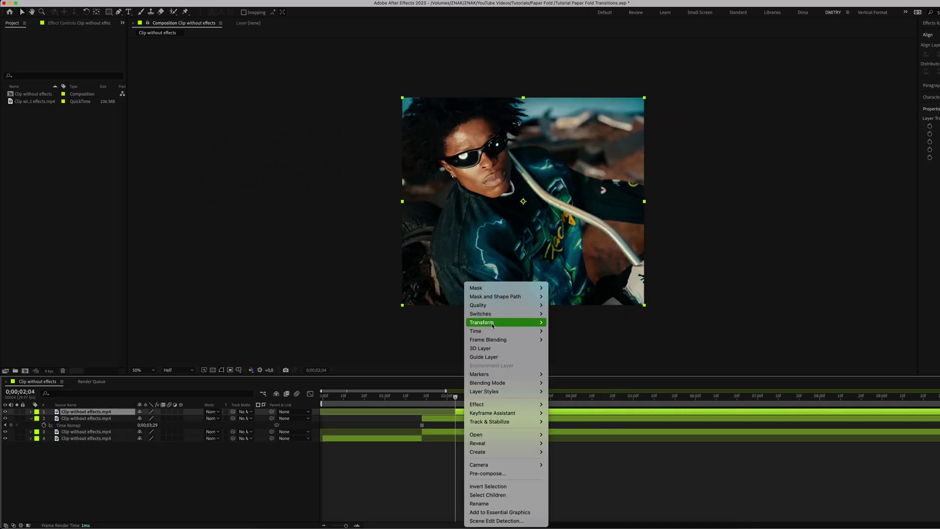
mouse_move(520, 331)
click(578, 357)
drag(473, 412, 455, 415)
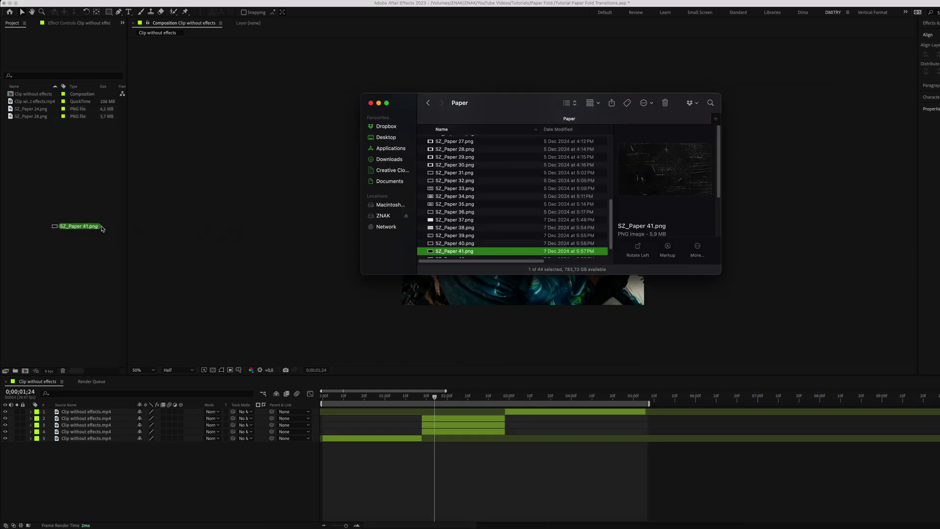
Step: Import SZ_Paper 41.png, place it above the lowest frozen clip layer and set its blending mode to Screen
drag(103, 228, 98, 225)
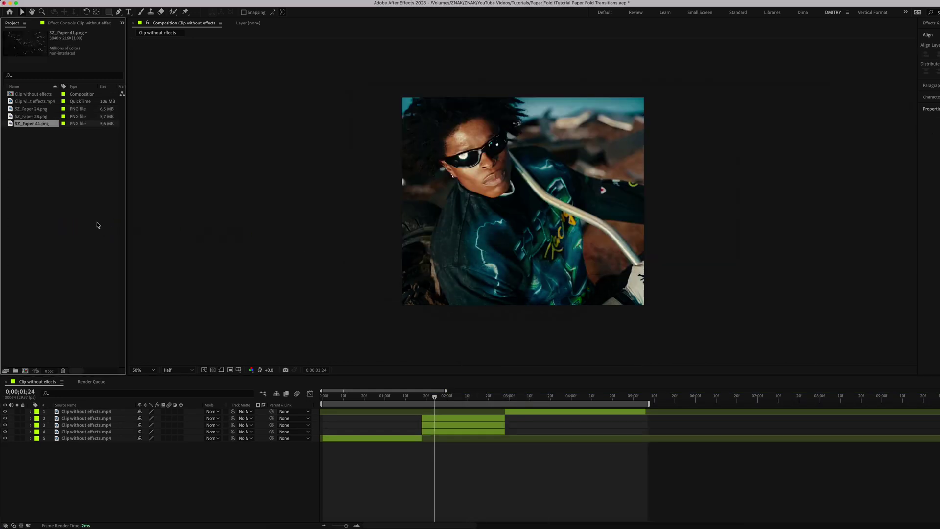
drag(200, 242, 422, 431)
click(214, 432)
click(223, 275)
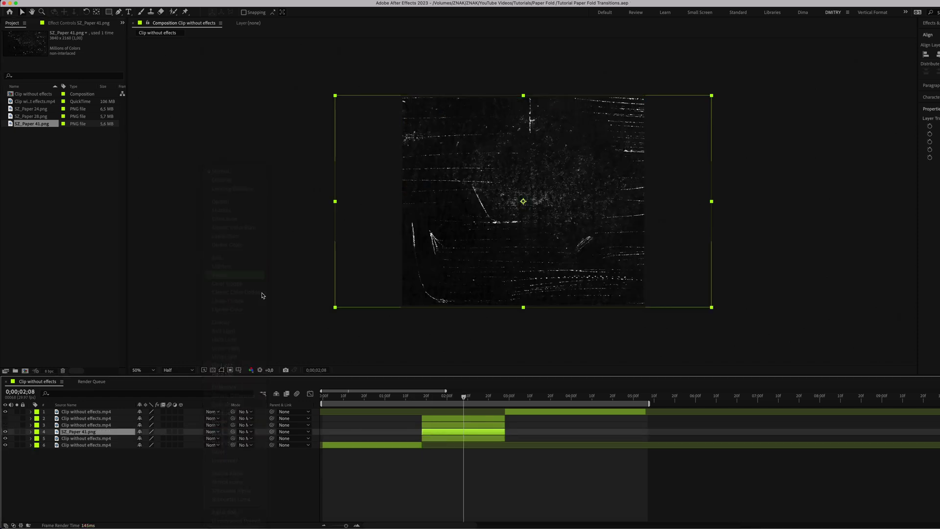
Step: Add SZ_Paper 28.png between the frozen clips at 0;00;01;18, mask its upper strip and start keyframing the Mask Path
click(35, 117)
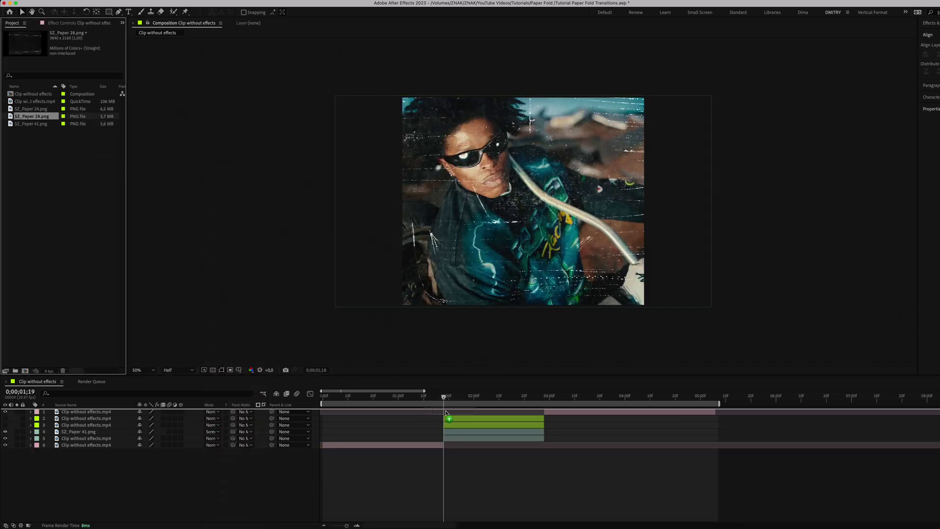
drag(445, 413, 445, 424)
scroll(535, 140, up, 2)
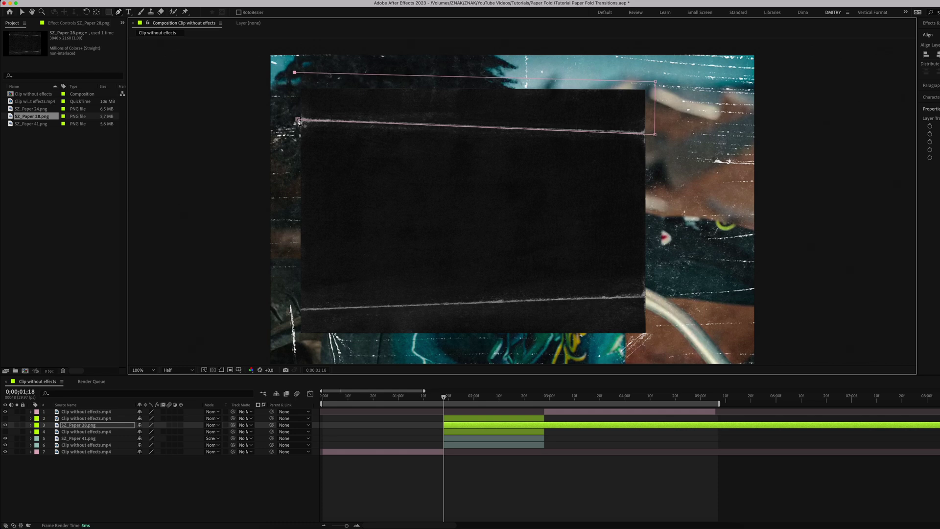
key(m)
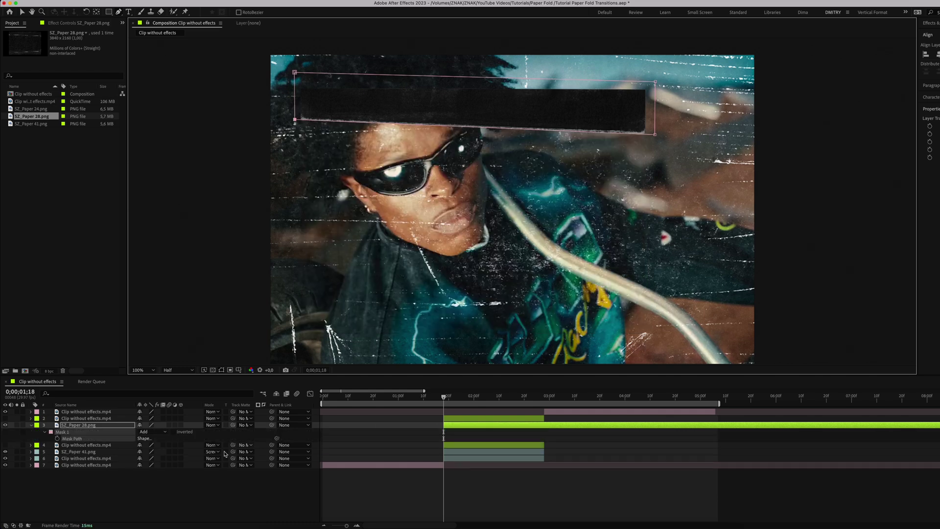
click(58, 439)
key(Page_Down)
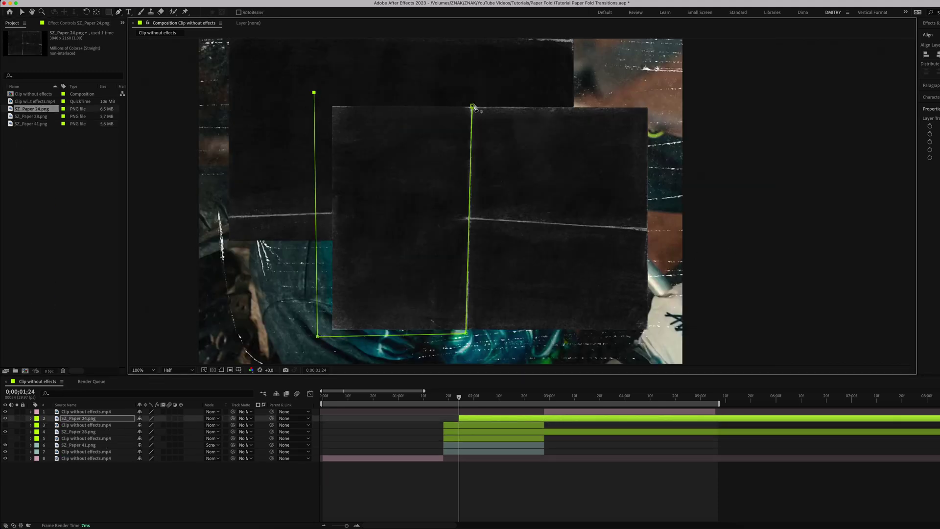
Step: Mask the left half of SZ_Paper 24.png at 0;00;01;24 and extend the Mask Path to reveal more folds over the following frames
click(473, 106)
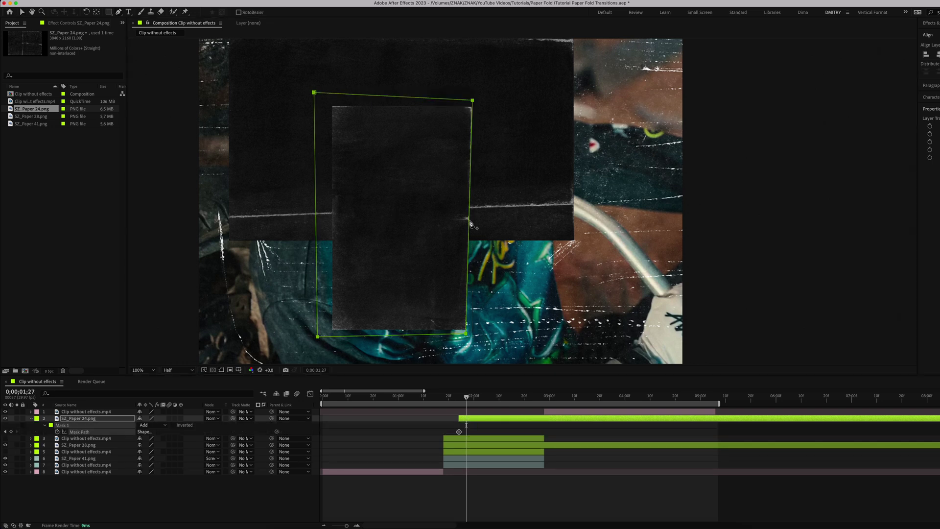
click(469, 220)
drag(473, 106, 714, 105)
drag(649, 136, 679, 248)
Step: Convert the Mask Path keyframes of both SZ_Paper 24.png and SZ_Paper 28.png to hold keyframes
right_click(535, 433)
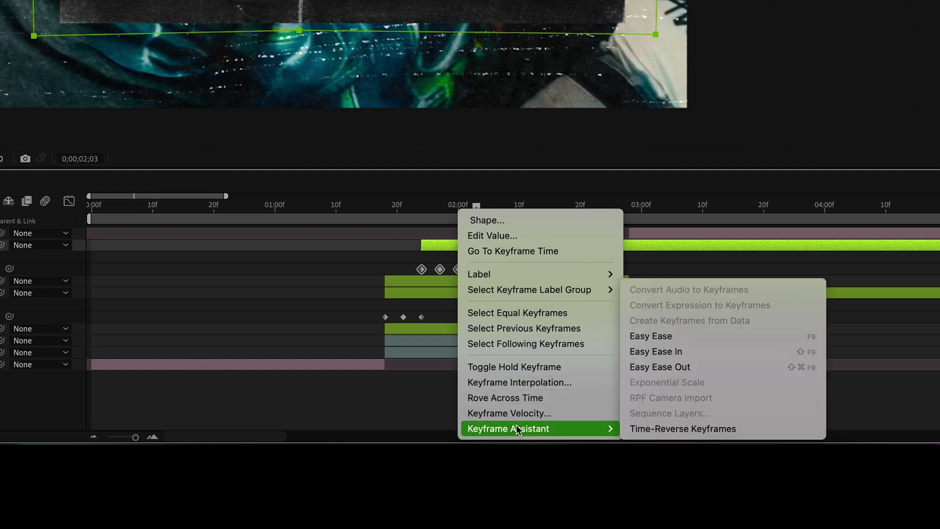
click(526, 367)
drag(442, 309, 349, 333)
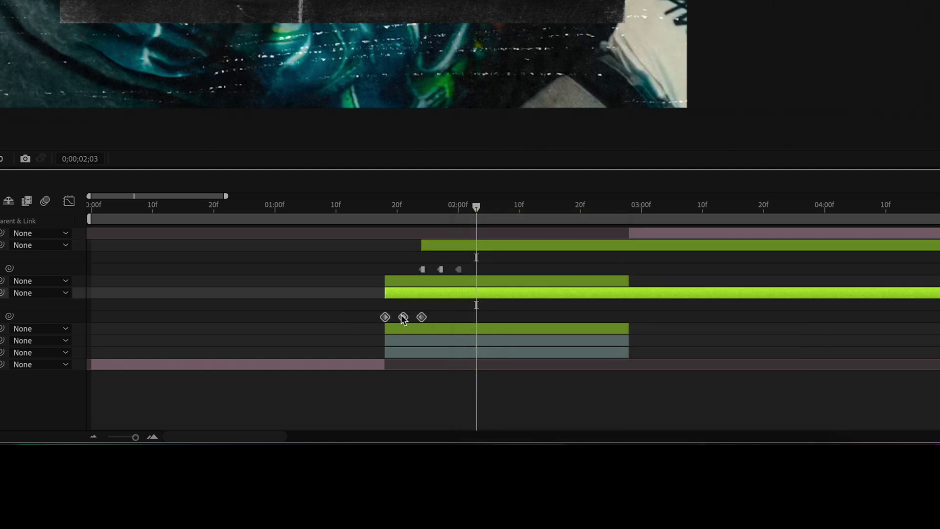
right_click(404, 317)
click(431, 365)
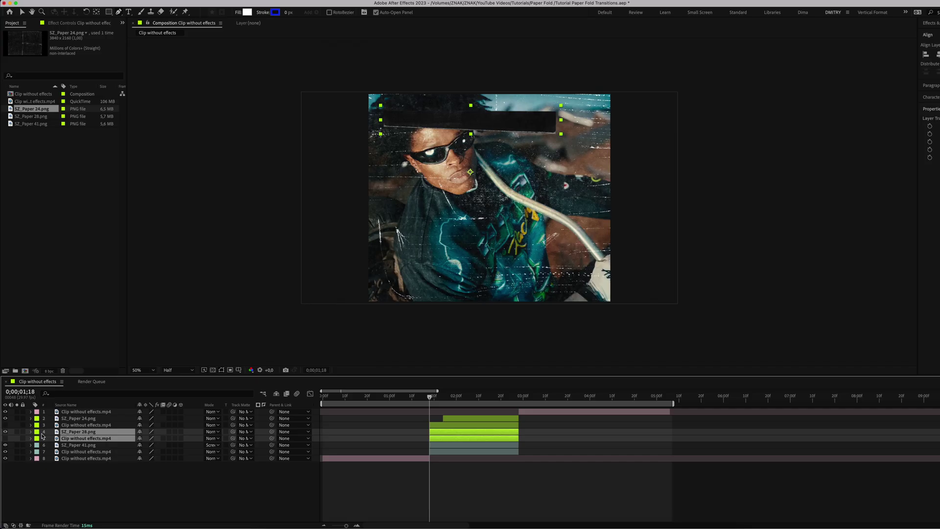
Step: Label SZ_Paper 28.png and the clip below it Red, and SZ_Paper 24.png and its clip Blue
click(41, 433)
click(49, 382)
click(74, 418)
shift+click(73, 426)
click(37, 425)
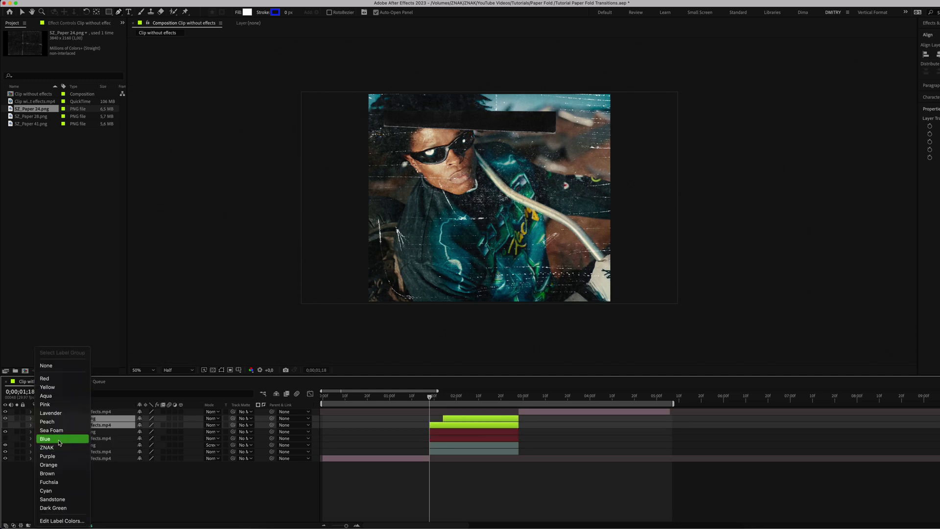
click(59, 441)
click(512, 479)
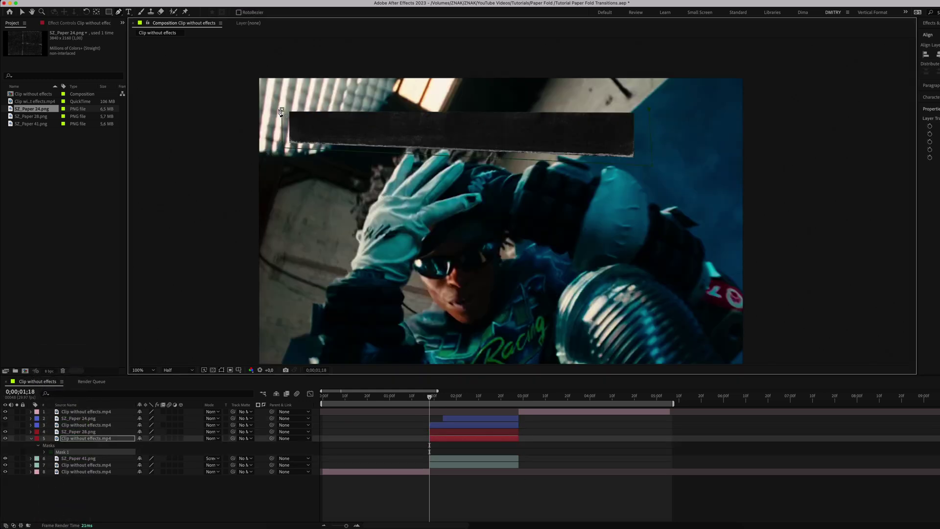
Step: Close a mask on the red-labelled clip around the upper paper strip and set SZ_Paper 28.png as its track matte
click(282, 111)
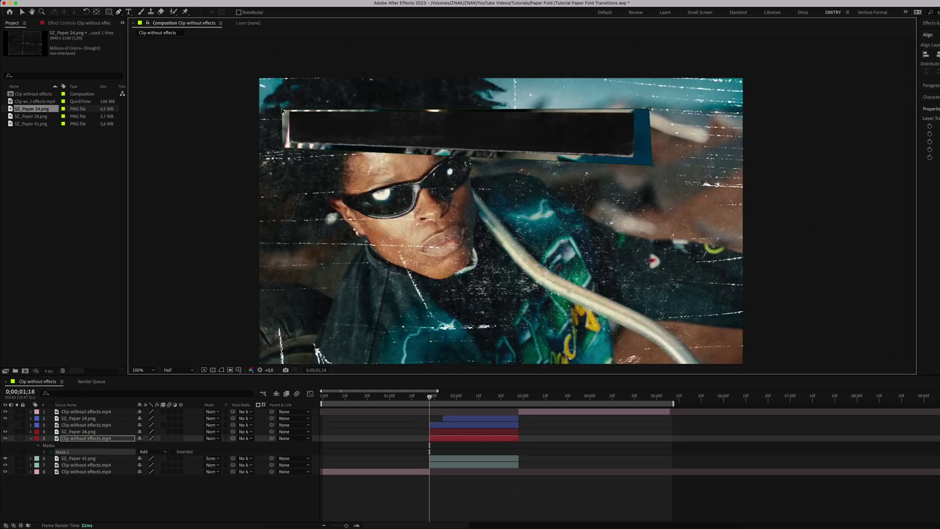
click(87, 438)
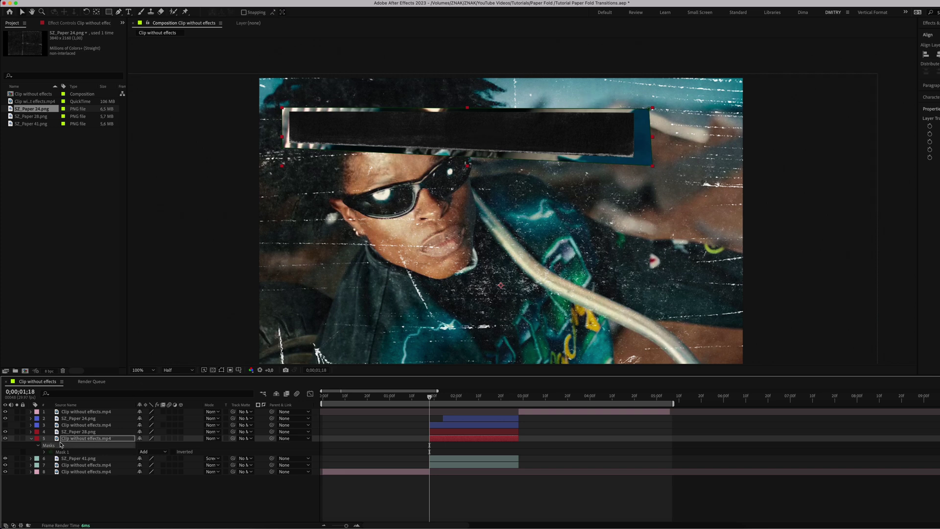
click(244, 439)
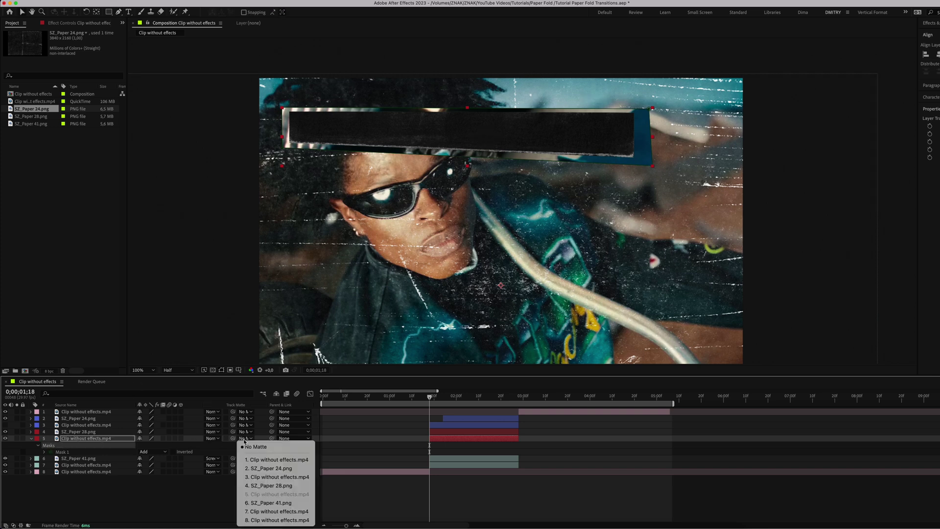
click(260, 485)
Step: Make the upper SZ_Paper 28.png layer visible and set its blending mode to Screen
click(5, 432)
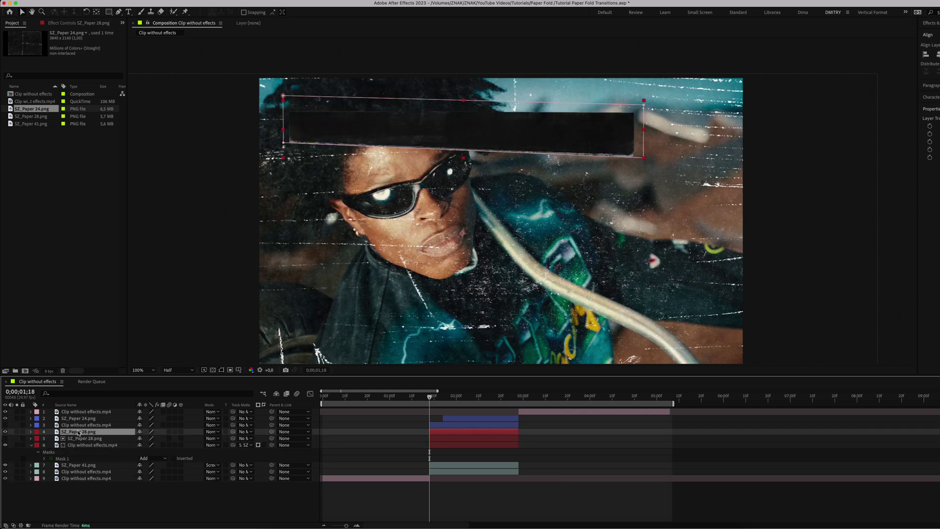
click(216, 435)
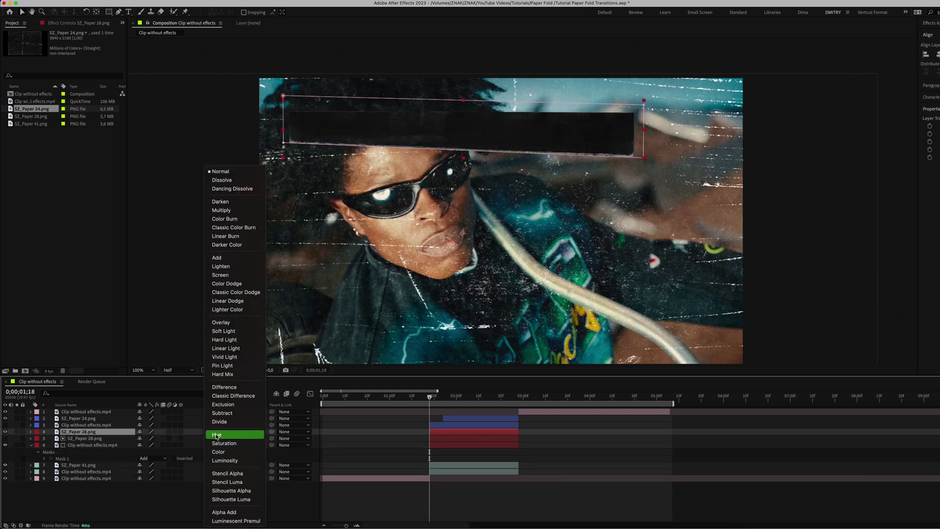
click(225, 275)
Step: Reposition the enlarged clip piece inside the paper's middle section at 0;00;01;21
click(93, 446)
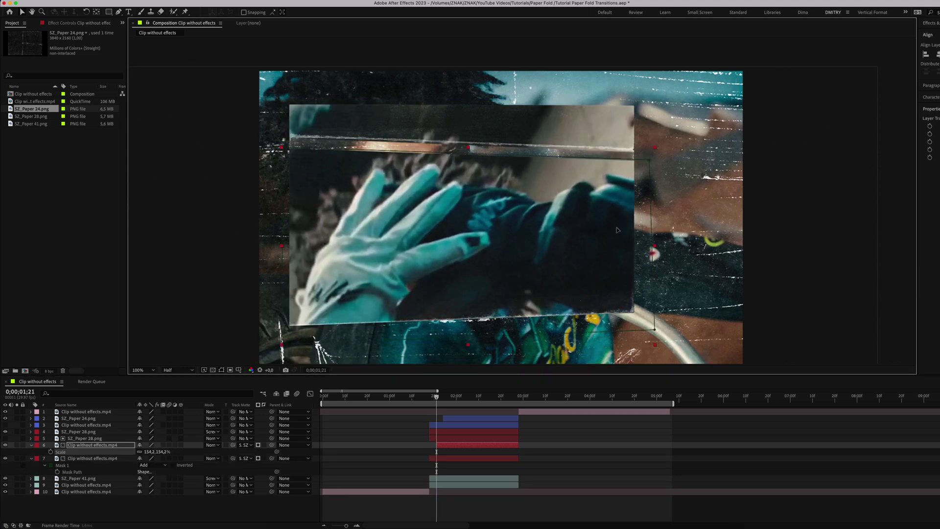
drag(618, 231, 635, 154)
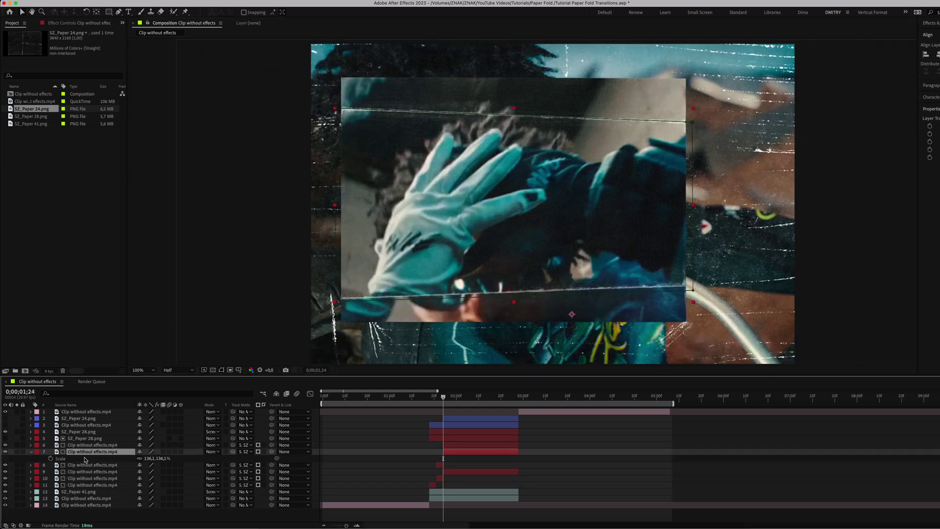
Step: Scale the clip piece in layer 7 to about 137% at 0;00;01;24 and adjust its mask's upper-left corner
click(155, 459)
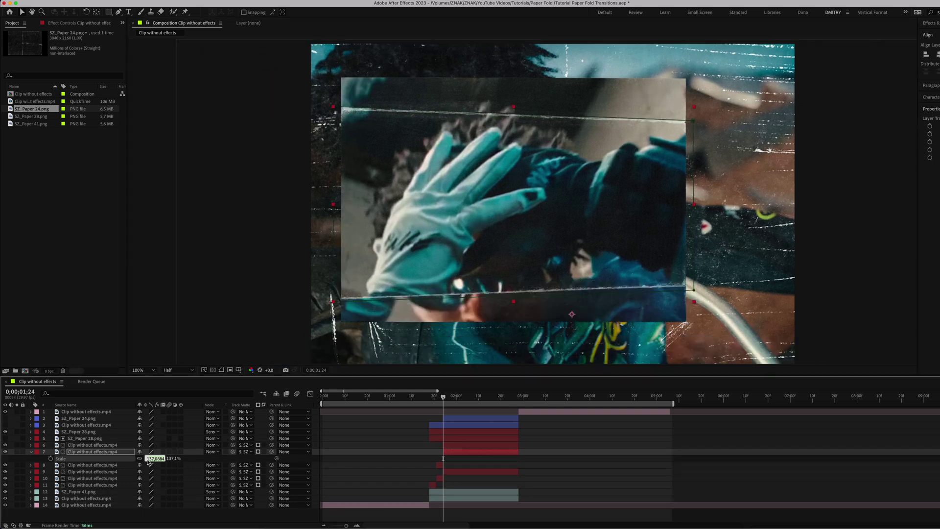
click(82, 454)
key(m)
drag(334, 106, 333, 103)
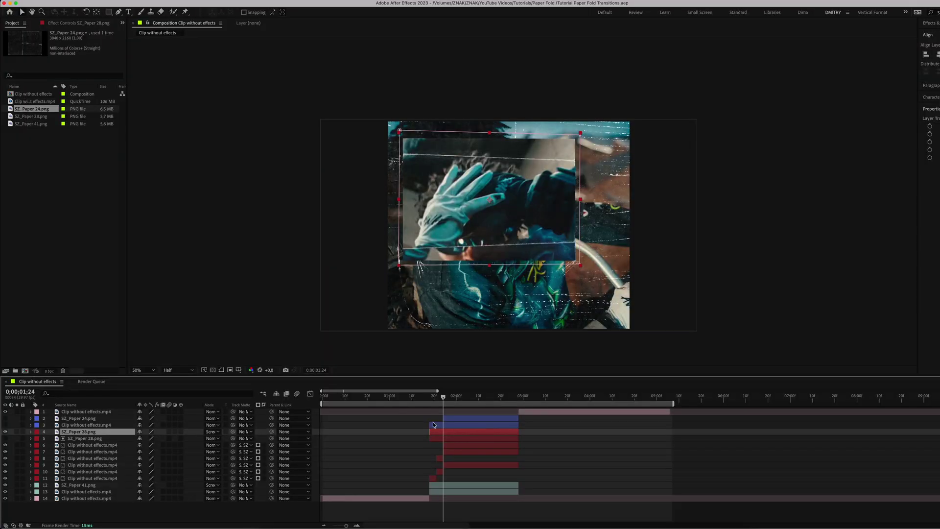
Step: Add a white Fill effect to a duplicate of SZ_Paper 28.png placed beneath the red-labelled clip pieces
key(ctrl+d)
drag(93, 432, 67, 488)
key(ctrl+space)
text(fill)
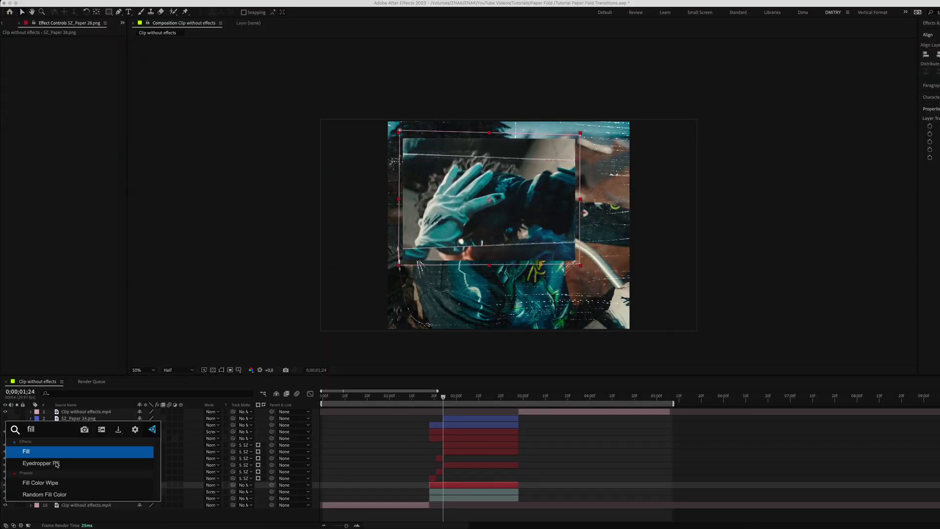
key(Return)
click(74, 59)
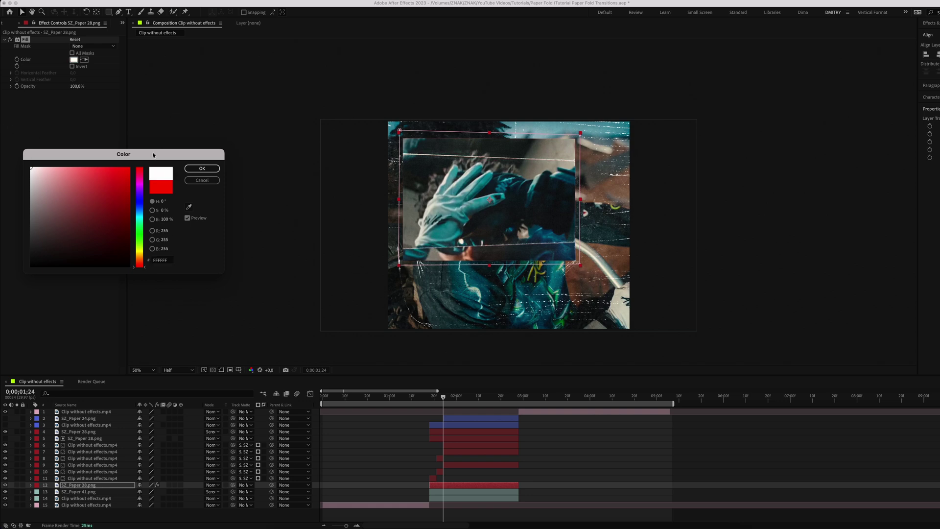
click(192, 168)
Step: Apply Simple Choker to the white-filled paper layer with Choke Matte at -18.30 for a border around the paper
key(ctrl+space)
text(simple)
key(Return)
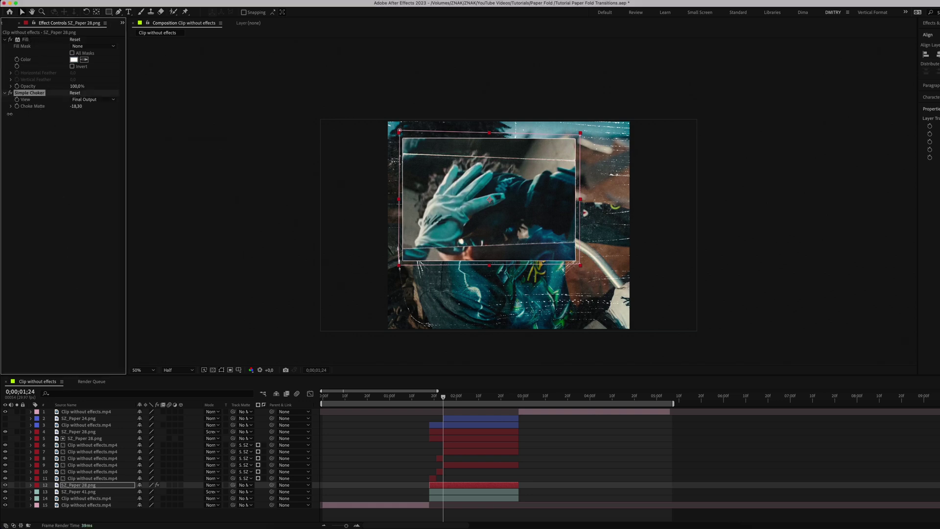
Step: Inspect the white border around the SZ_Paper 28.png piece at closer range
click(781, 138)
scroll(518, 144, up, 1)
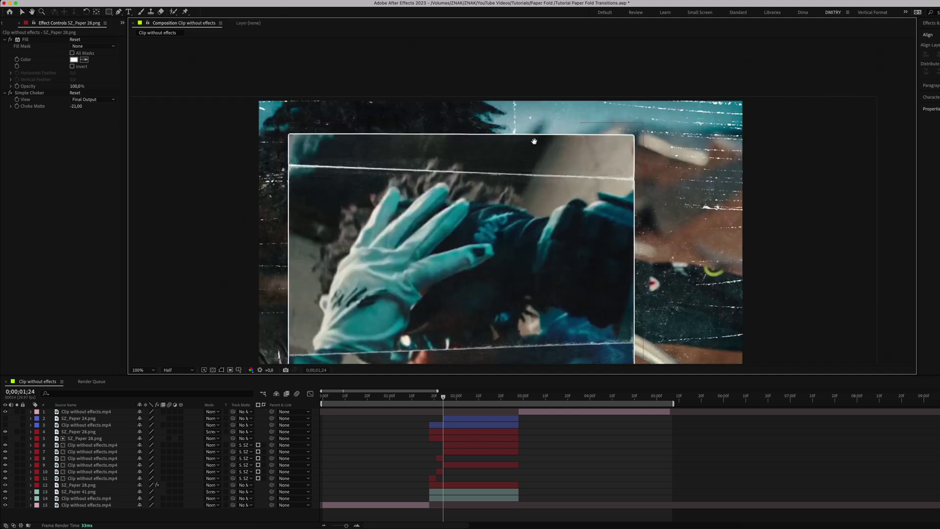
drag(549, 140, 558, 72)
drag(622, 180, 587, 161)
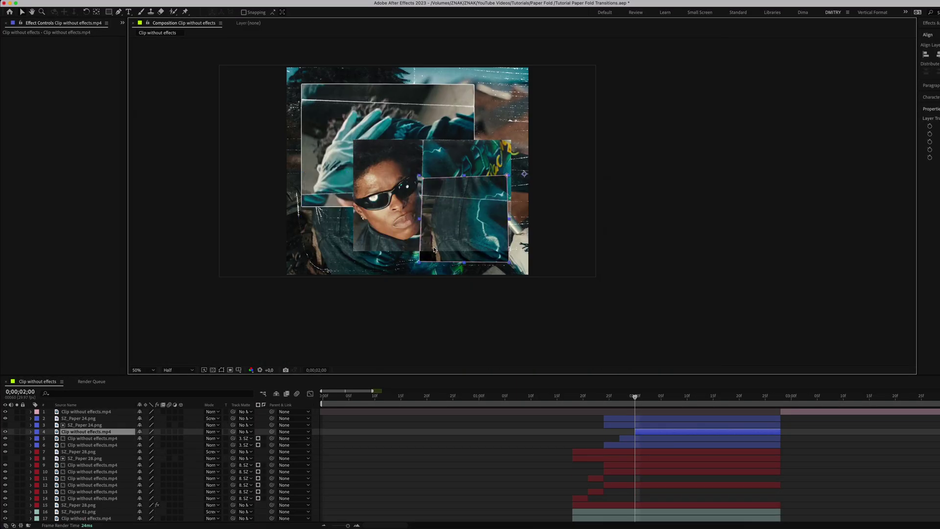
Step: Reposition the layer 4 clip piece in the paper's lower-right section and set its track matte to SZ_Paper 24.png
drag(434, 250, 427, 256)
click(245, 431)
click(273, 391)
Step: Move the upper mask corners of the layer 4 clip piece onto the paper's horizontal fold line
scroll(476, 218, up, 1)
drag(523, 146, 539, 197)
drag(353, 151, 352, 186)
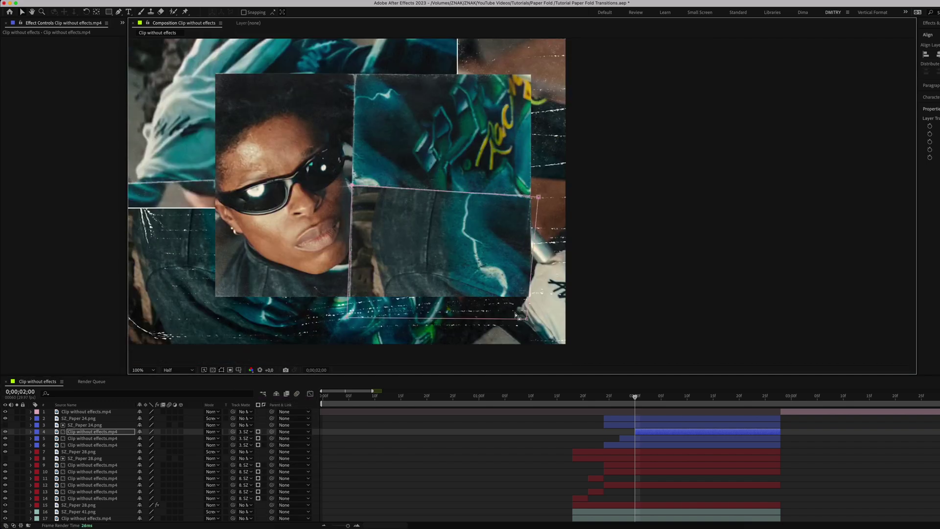
scroll(349, 303, down, 2)
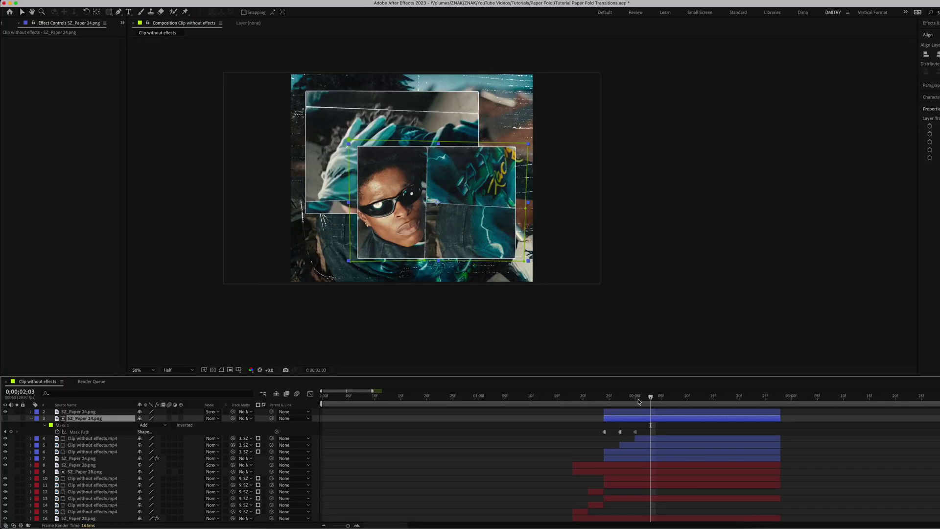
Step: Split the blue- and red-labelled paper transition layers at 0;00;02;03 and delete the parts after that time
click(646, 433)
key(u)
click(646, 412)
shift+click(645, 505)
key(super+shift+d)
key(Delete)
Step: Pre-compose the trimmed blue- and red-labelled layers into a composition named Paper rip transition
drag(659, 499, 639, 412)
right_click(639, 465)
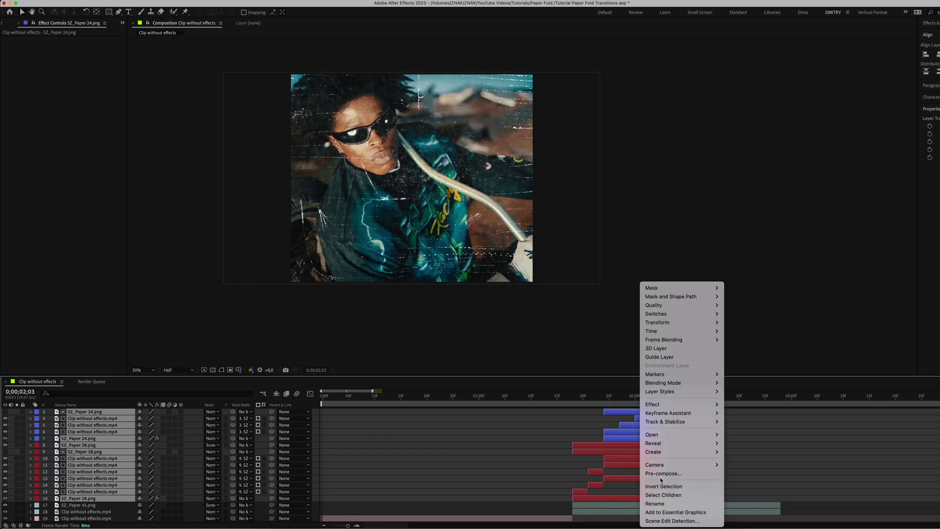
click(662, 474)
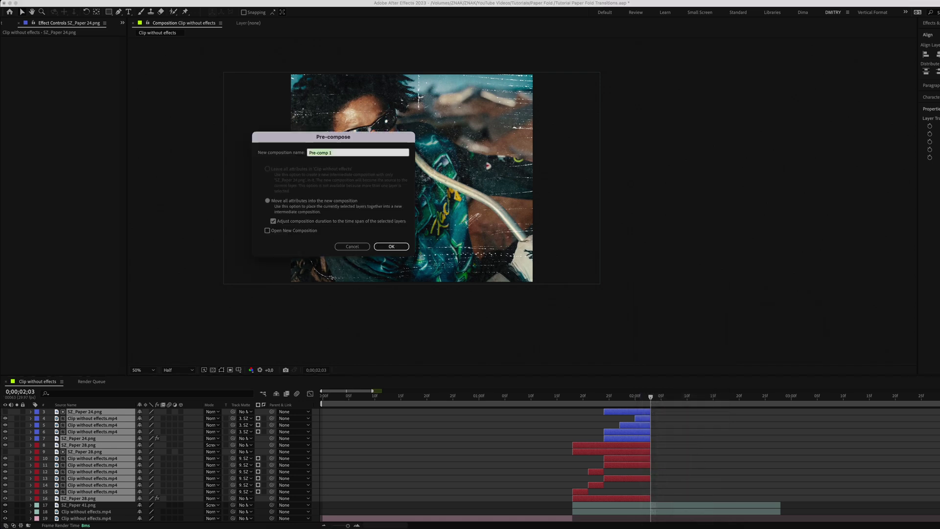
key(Return)
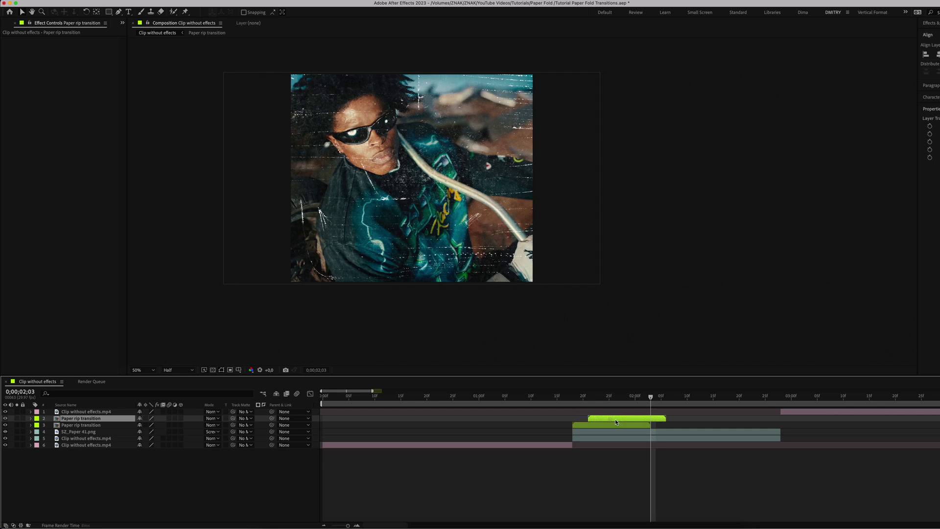
Step: Move the duplicate Paper rip transition layer to start at 0;00;02;03 and time-reverse it
drag(616, 422, 668, 424)
right_click(682, 419)
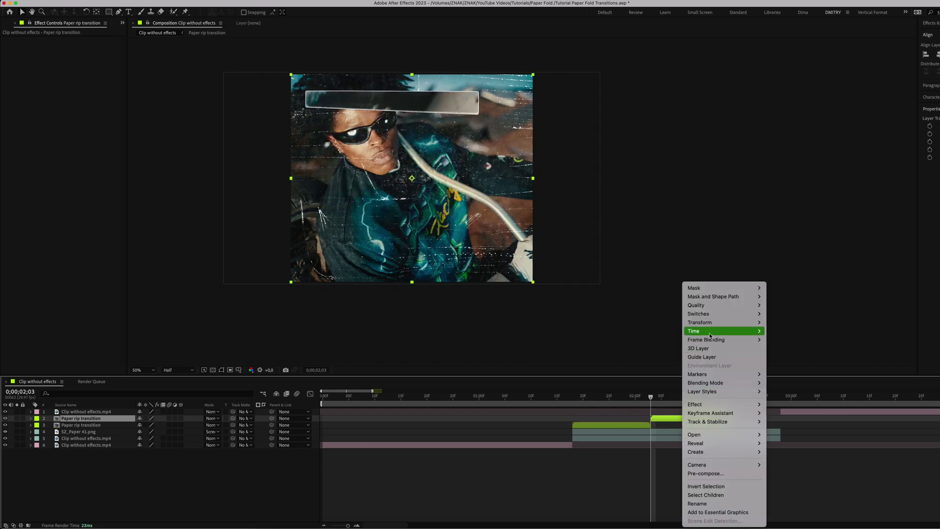
mouse_move(711, 335)
click(804, 340)
Step: Move the final clip to start where the reversed transition ends and trim the background paper and freeze frame there
drag(797, 414, 747, 415)
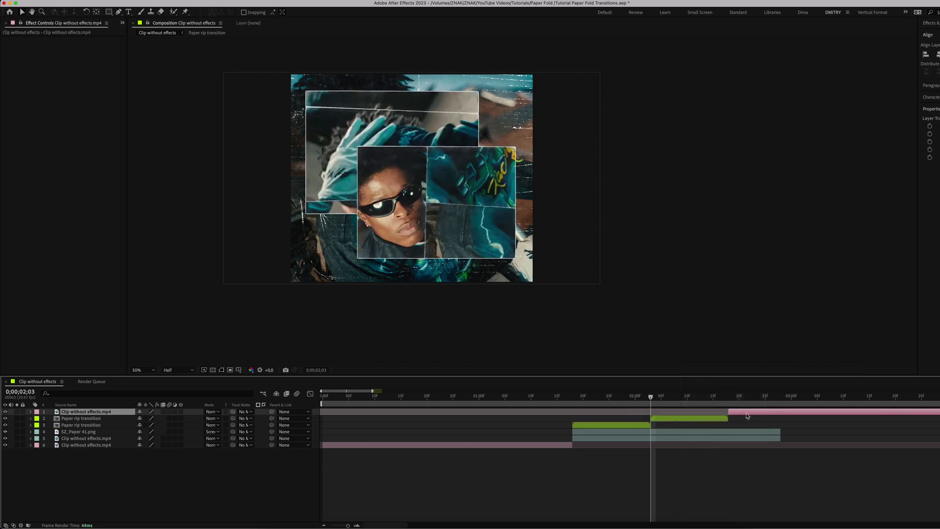
click(730, 397)
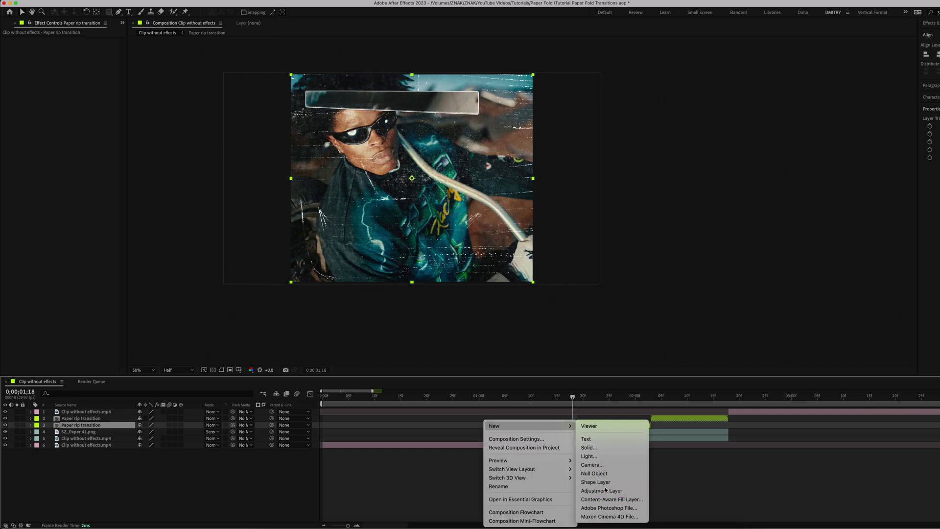
Step: Create an adjustment layer above the first Paper rip transition and cut it to span 0;00;01;16 to 0;00;01;20
click(606, 490)
key(Page_Down)
key(ctrl+shift+d)
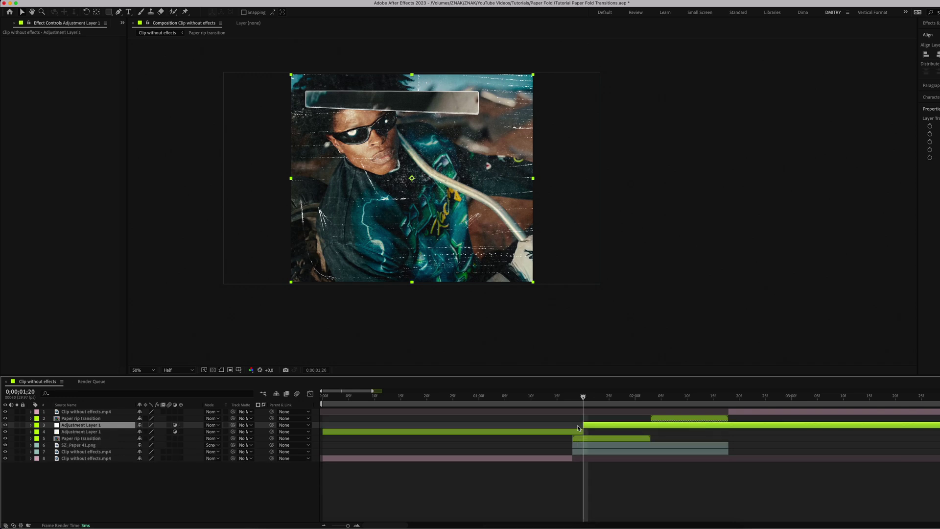
key(Delete)
key(Page_Up)
key(Page_Up)
key(Page_Up)
key(Page_Up)
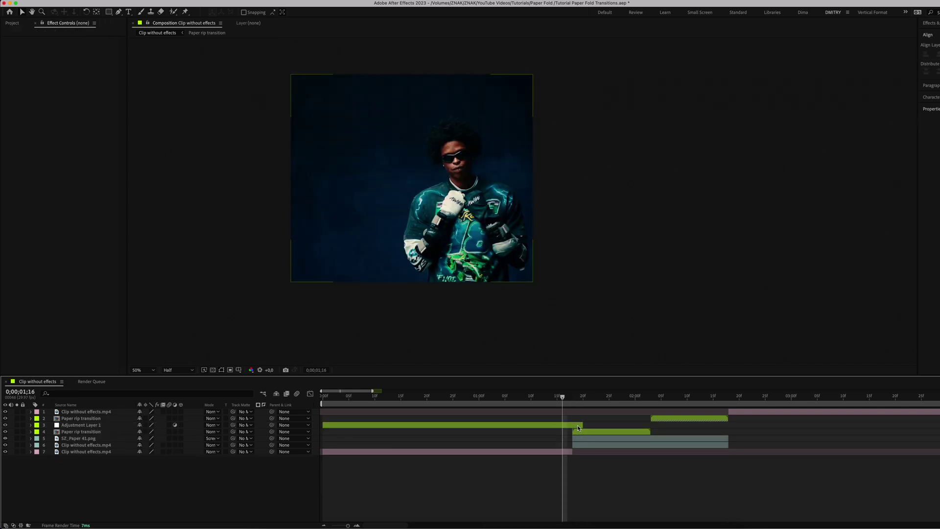
click(570, 425)
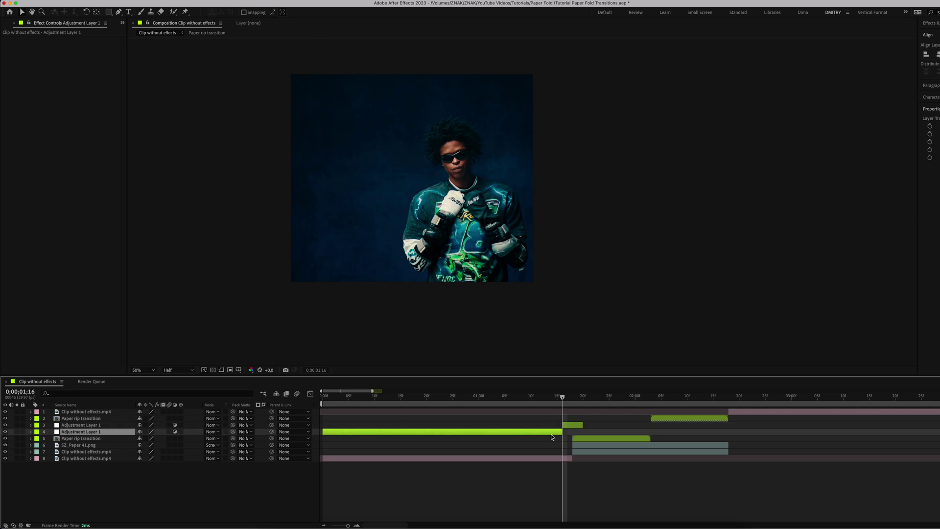
Step: Add an Exposure effect to the short adjustment layer and set Exposure to 2 at 0;00;01;18
key(Page_Down)
key(Page_Down)
key(ctrl+space)
text(expo)
key(Return)
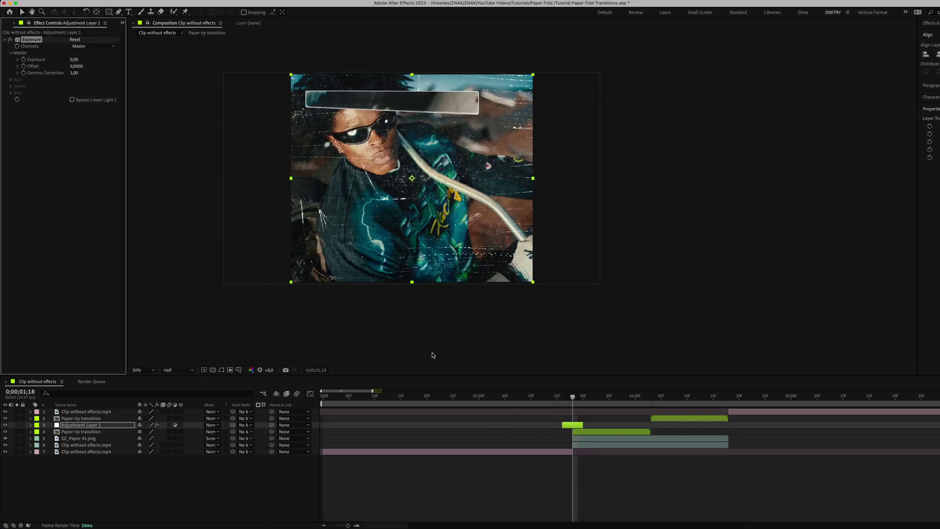
text(2)
key(Return)
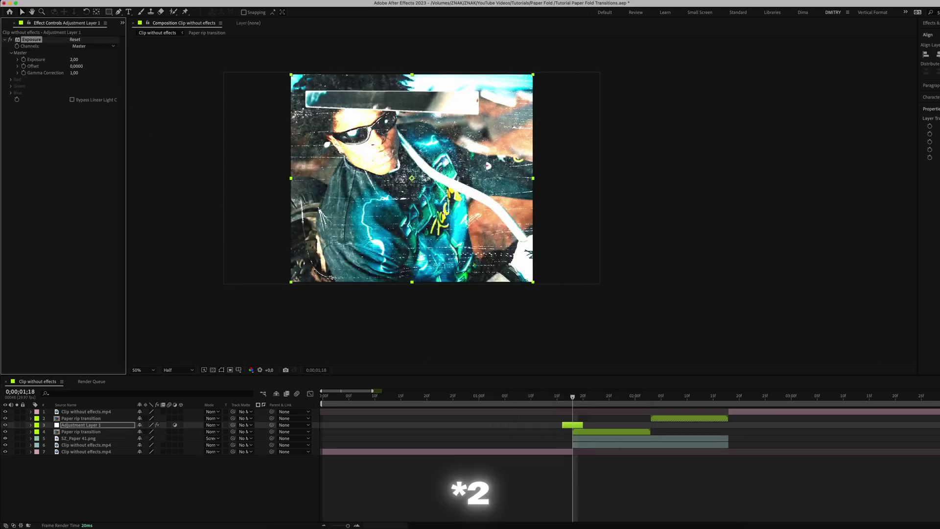
Step: Keyframe Exposure at 0;00;01;18 and set it to 0 at the adjustment layer's start and end
click(23, 60)
key(Page_Up)
key(Page_Up)
click(74, 59)
text(0)
key(Return)
drag(562, 398, 583, 397)
click(74, 59)
text(0)
key(Return)
Step: Duplicate the exposure adjustment layer, place it topmost over the cut to the final clip, and preview the transition
click(579, 426)
key(i)
key(super+d)
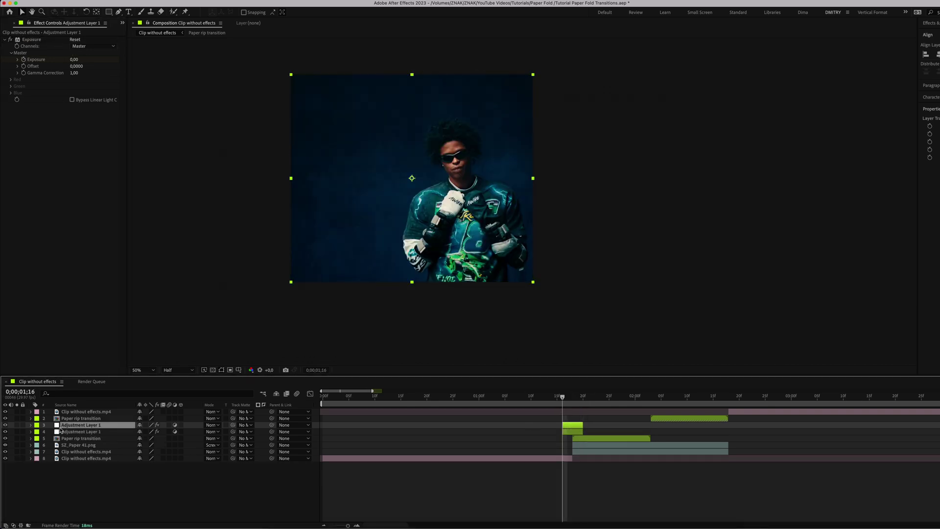
mouse_move(63, 425)
mouse_down()
mouse_move(62, 411)
mouse_move(74, 411)
mouse_up()
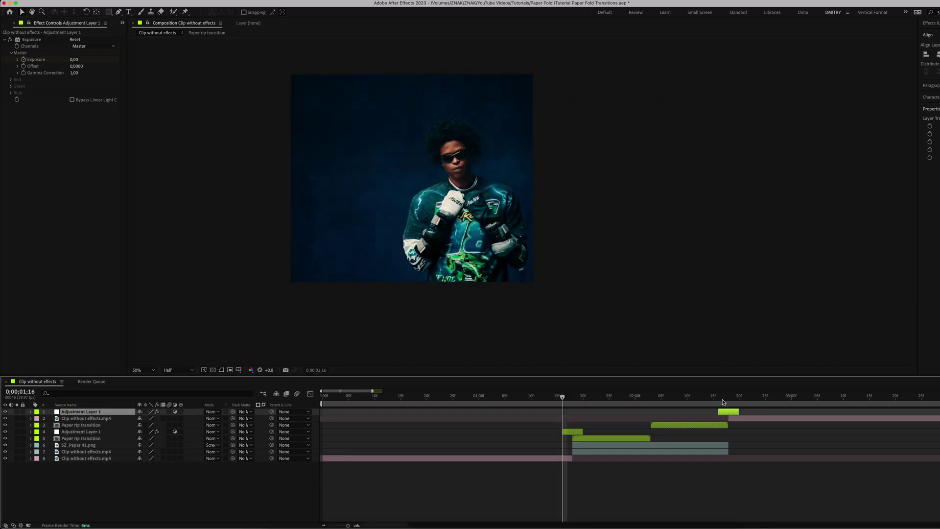
click(485, 397)
key(space)
Step: Open the first Paper rip transition composition and turn on the transparency grid
click(600, 397)
double_click(598, 439)
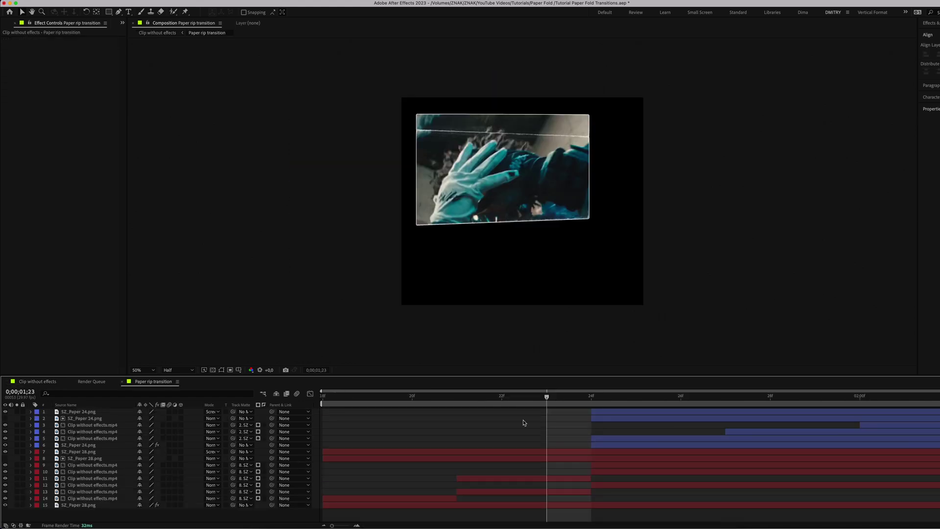
click(215, 372)
Step: Add a Drop Shadow to the white-filled SZ_Paper 28.png layer with Opacity 80%, Distance 0 and Softness 70
click(411, 505)
key(ctrl+space)
text(d)
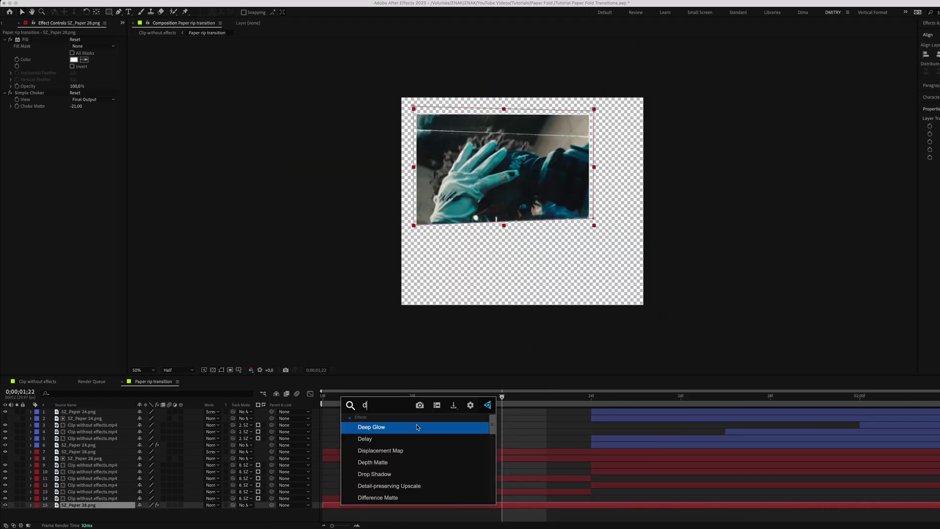
click(417, 428)
click(78, 155)
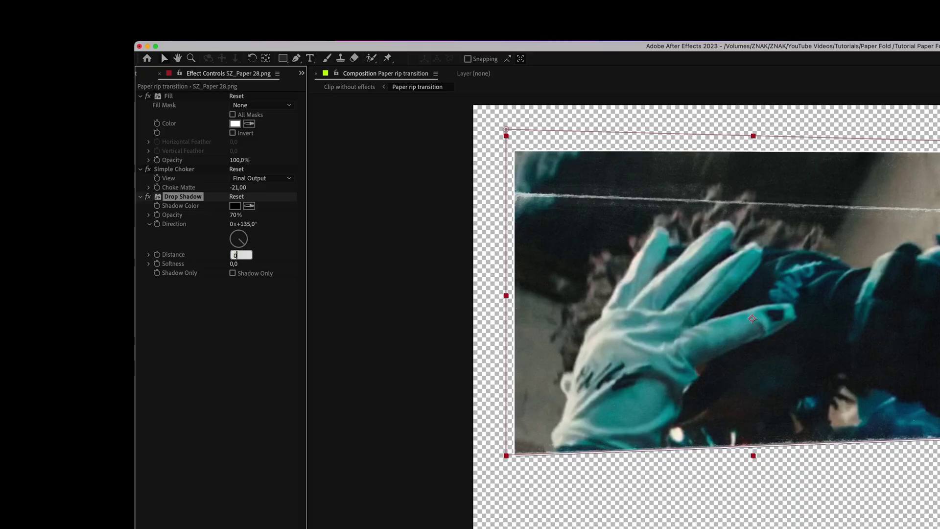
drag(233, 265, 270, 264)
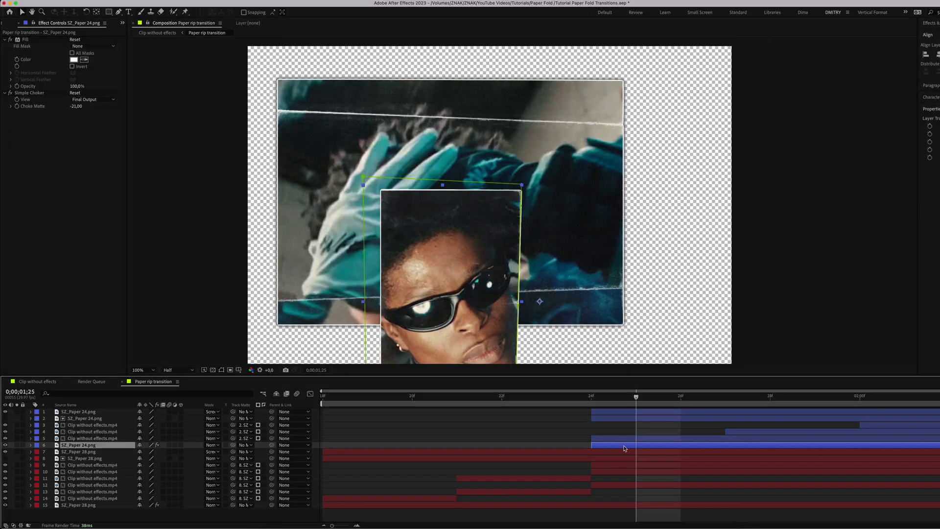
Step: Apply the same Drop Shadow to the white-filled SZ_Paper 24.png layer and return to the Clip without effects composition
click(623, 446)
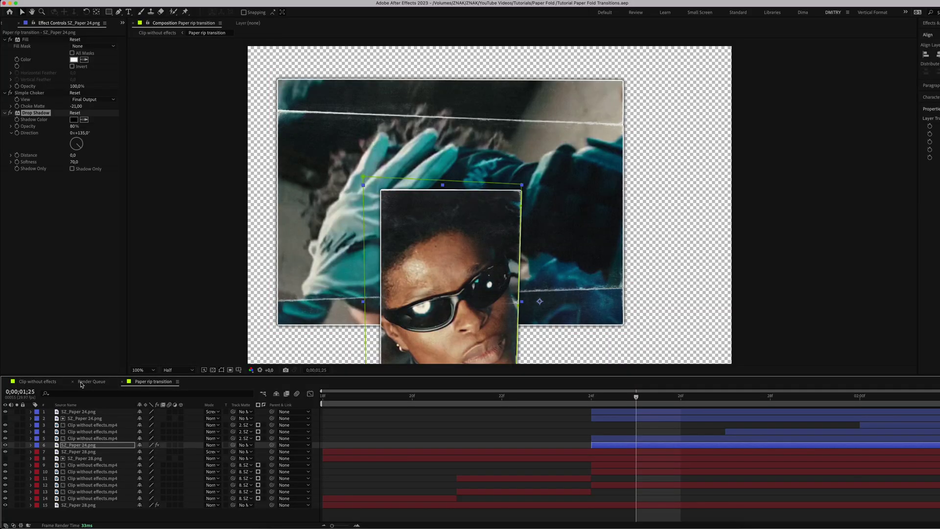
click(38, 381)
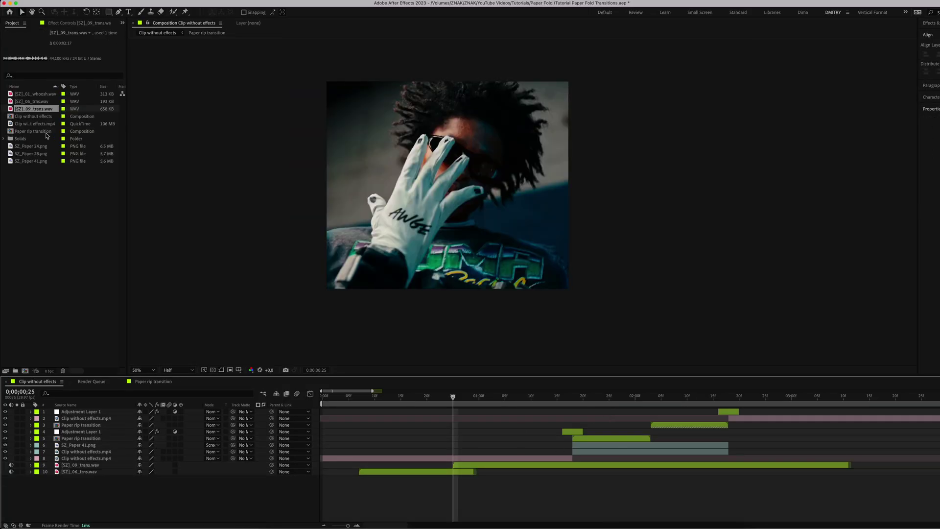
Step: Add [SZ]_01_whoosh.wav to the timeline, shift it later along the transition, and preview from the beginning
drag(37, 94, 568, 463)
drag(585, 397, 630, 397)
drag(594, 465, 657, 465)
click(651, 493)
drag(629, 397, 249, 422)
key(space)
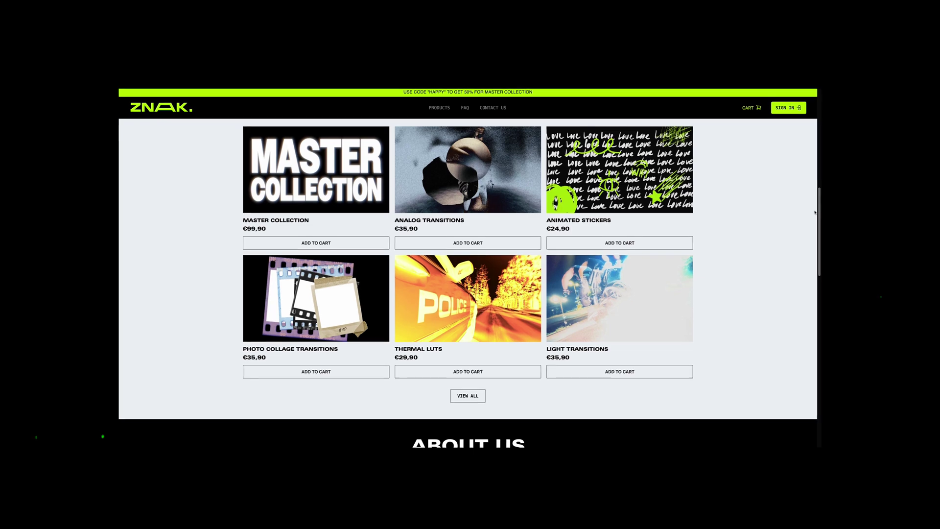
Step: Switch to the ZNAK store website and open the full product list
drag(815, 212, 819, 247)
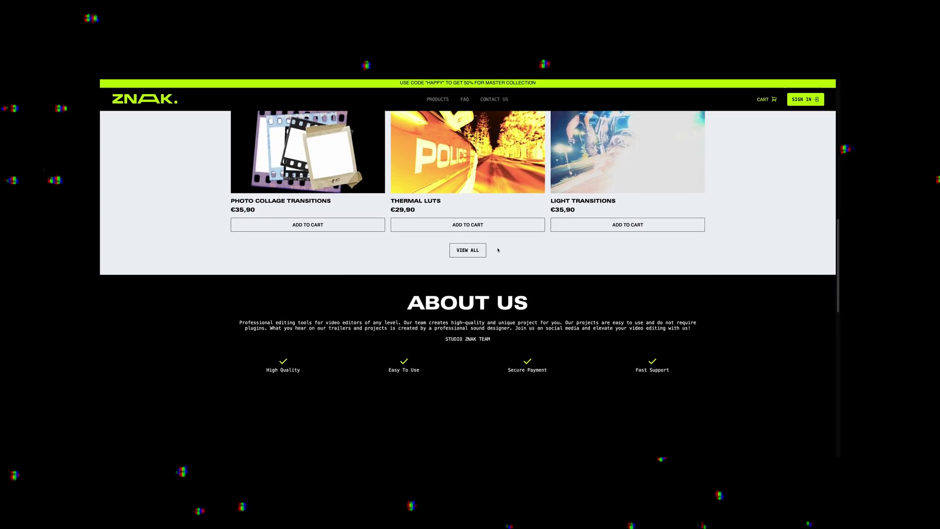
click(473, 251)
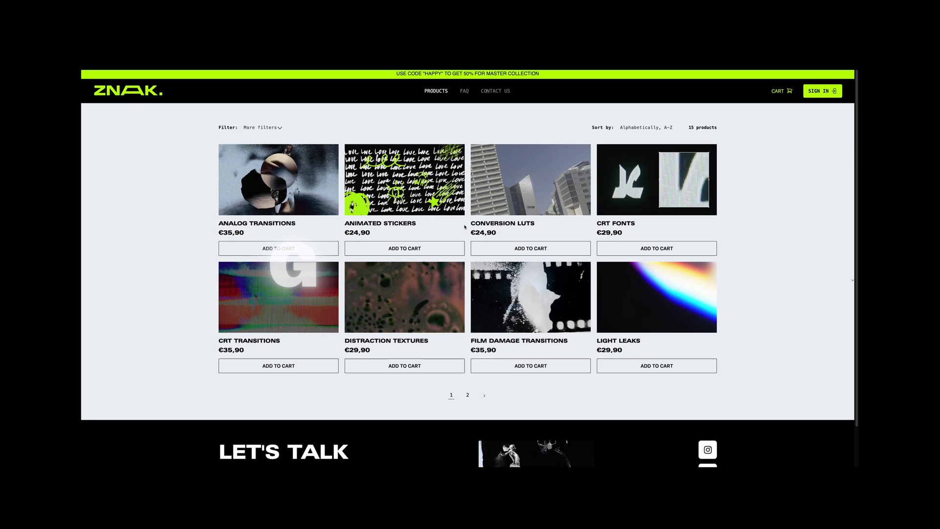